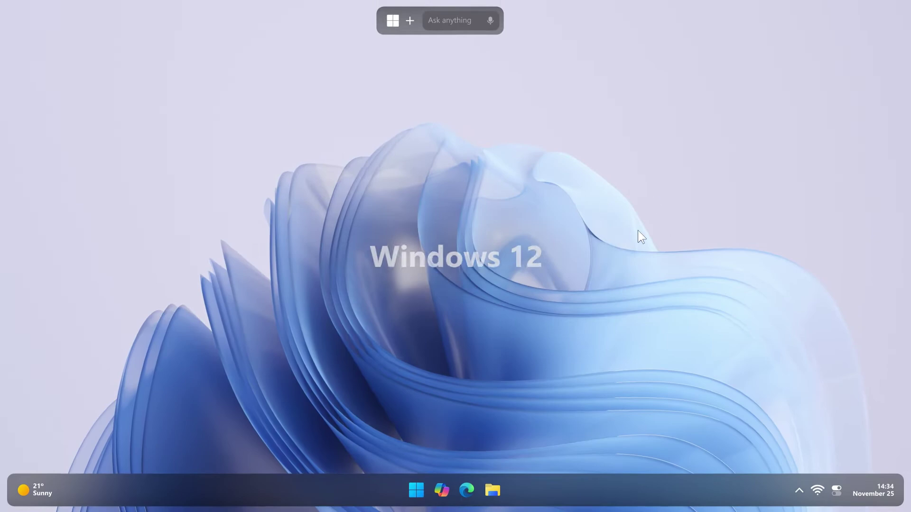
- Open the Start menu showing pinned apps, calendar, phone card and All Apps
key(super)
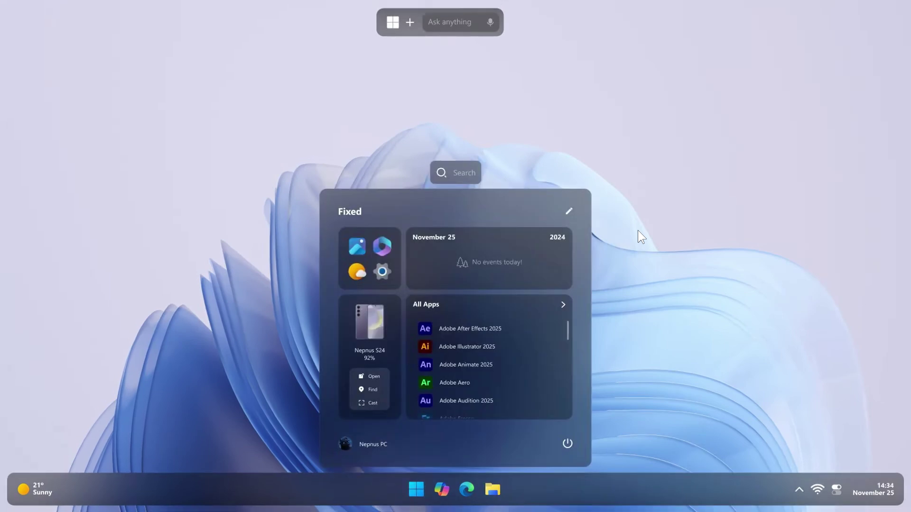